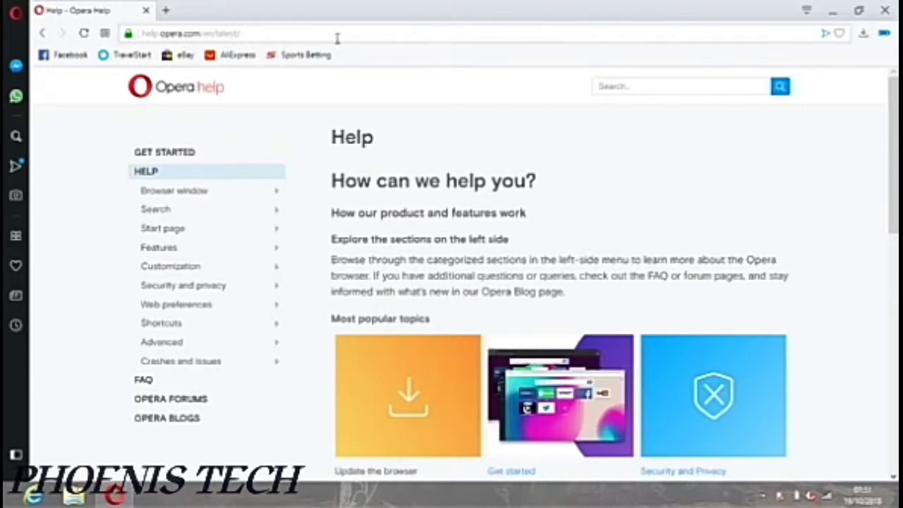
Open the WordPress admin dashboard at techinfo.com.ng/wp-admin
{"action": "left_click", "coordinate": [337, 38]}
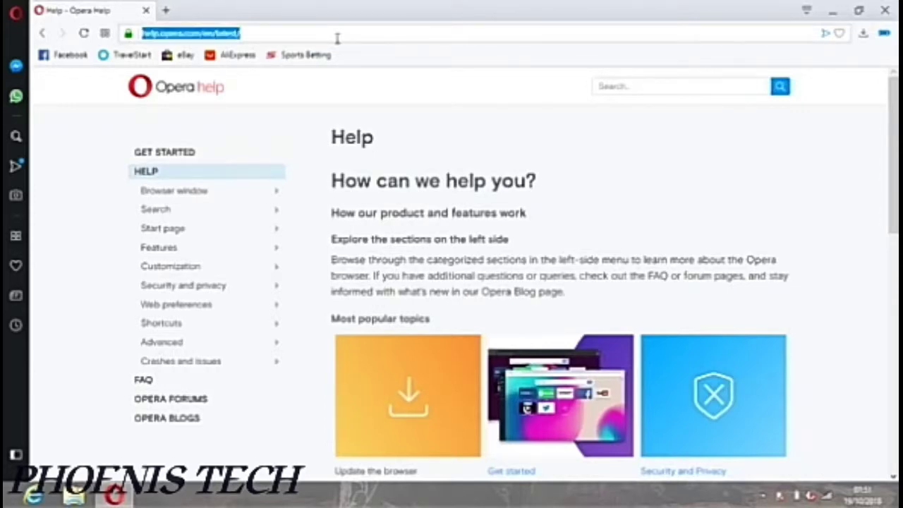
{"action": "type", "text": "techinfo.com.ng"}
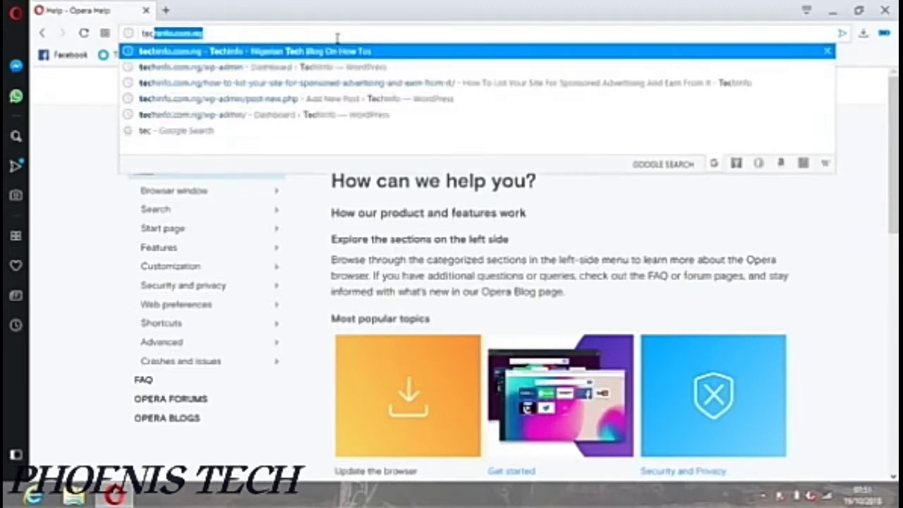
{"action": "key", "text": "End"}
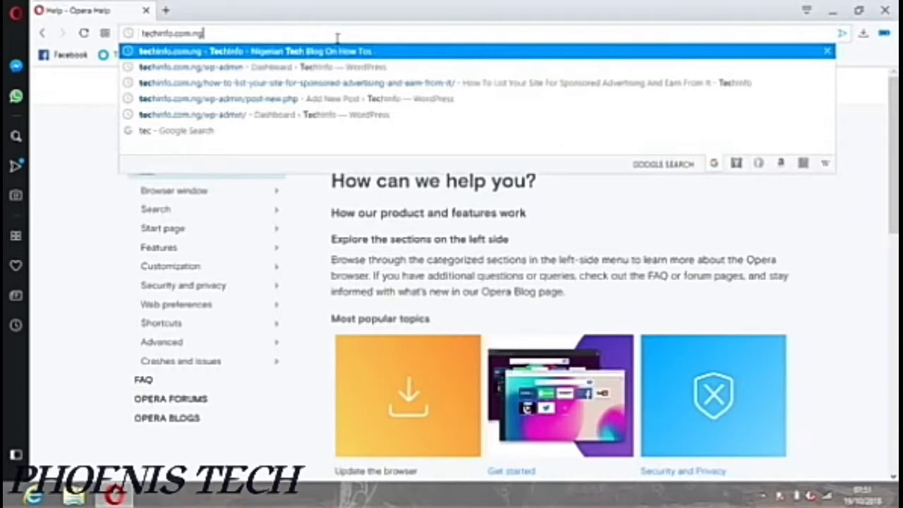
{"action": "type", "text": "."}
{"action": "key", "text": "BackSpace"}
{"action": "key", "text": "BackSpace"}
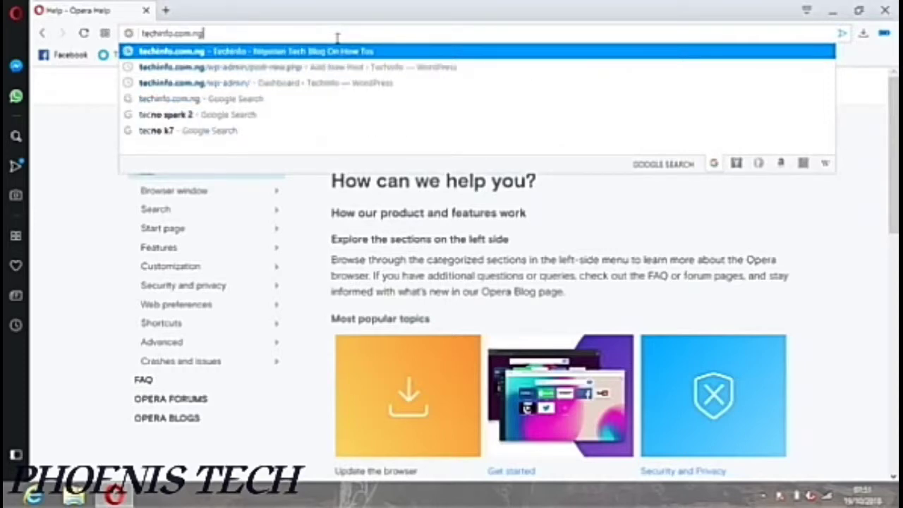
{"action": "type", "text": "g/"}
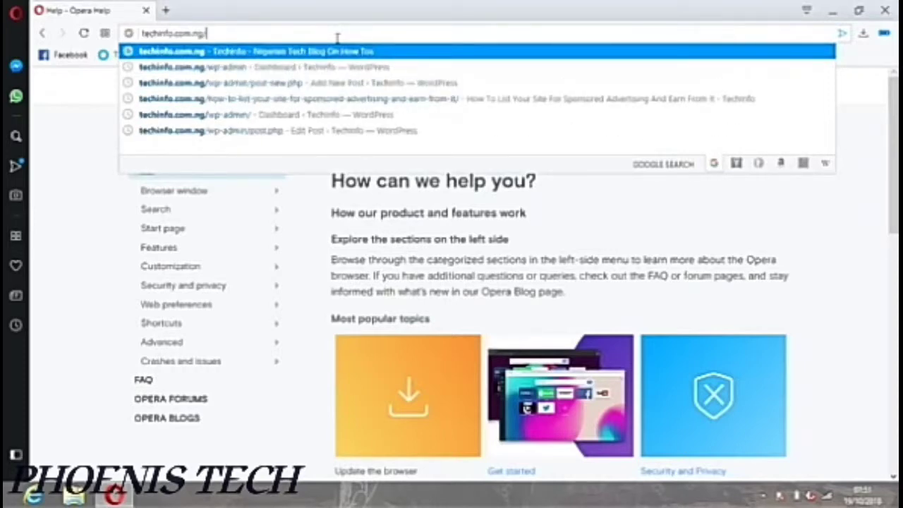
{"action": "type", "text": "wp-admin"}
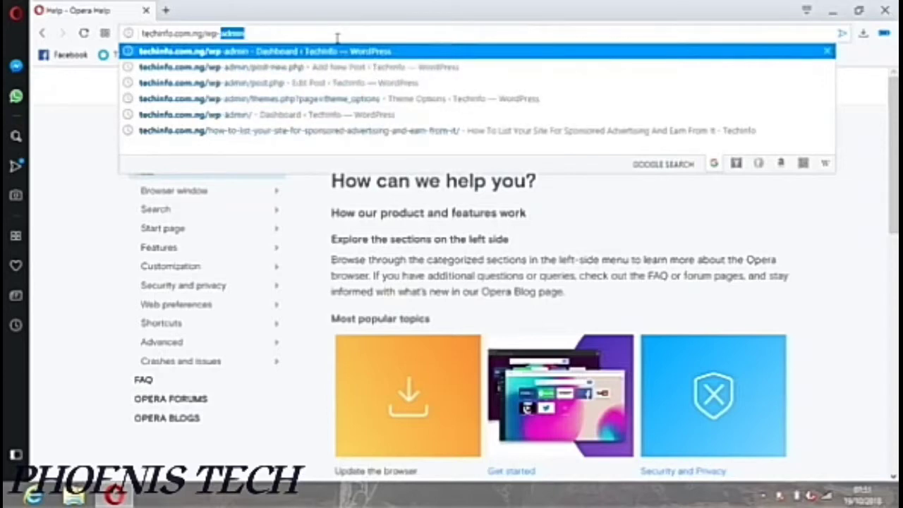
{"action": "key", "text": "Return"}
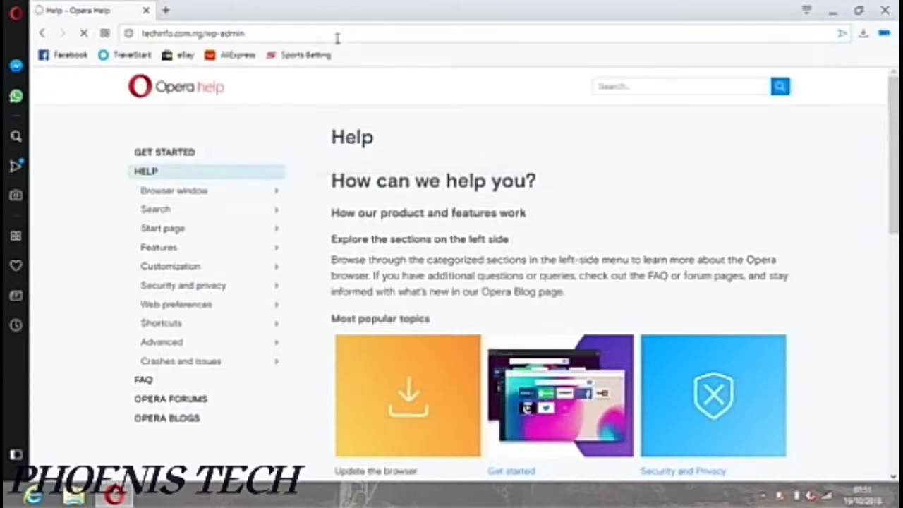
Open Google AdSense at google.com/adsense in a new browser tab
{"action": "left_click", "coordinate": [167, 12]}
{"action": "type", "text": "goog"}
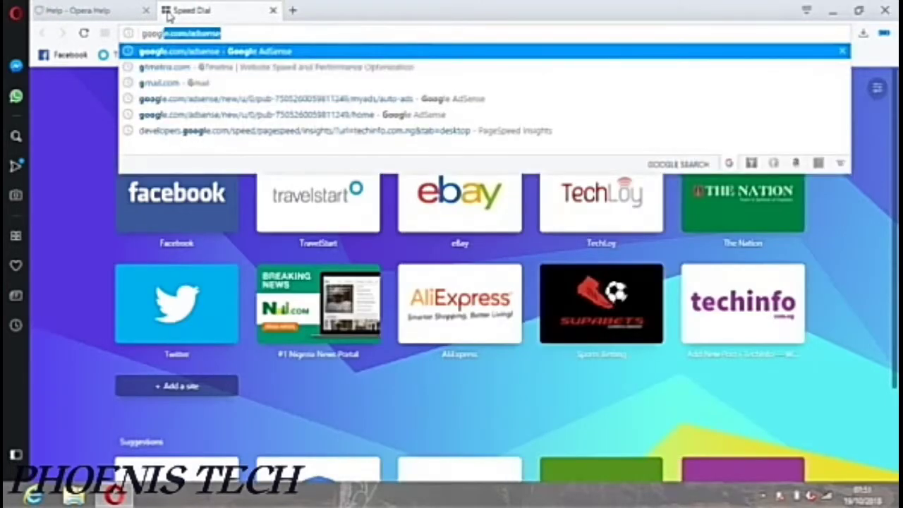
{"action": "type", "text": "le"}
{"action": "key", "text": "Right"}
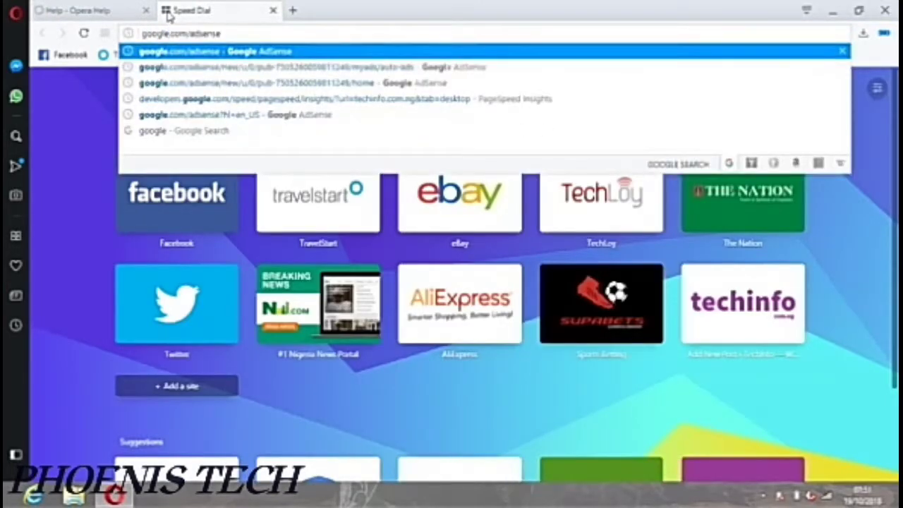
{"action": "key", "text": "Return"}
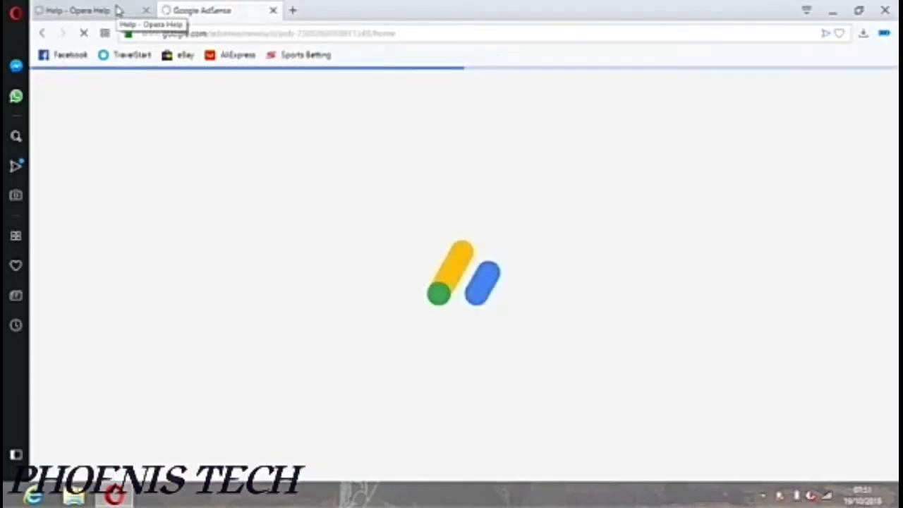
Open the Auto ads page of My ads in Google AdSense and collapse the navigation sidebar
{"action": "left_click", "coordinate": [118, 11]}
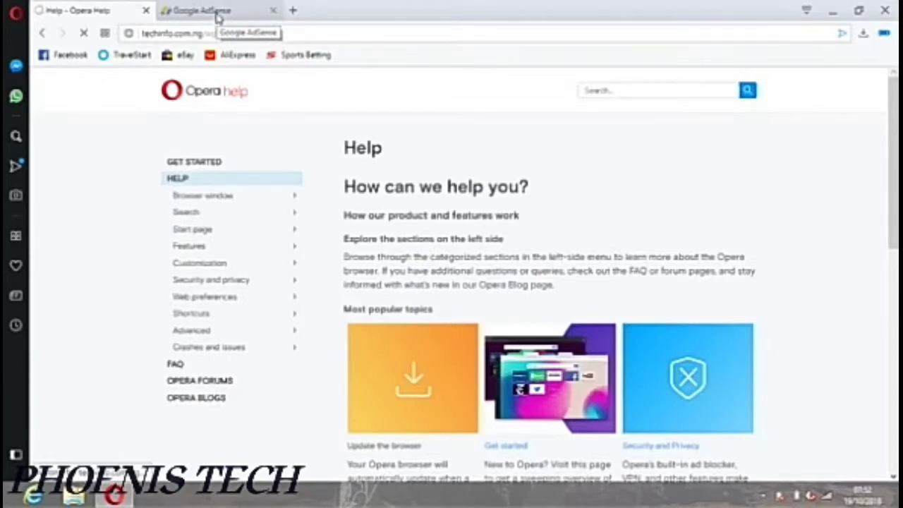
{"action": "left_click", "coordinate": [216, 16]}
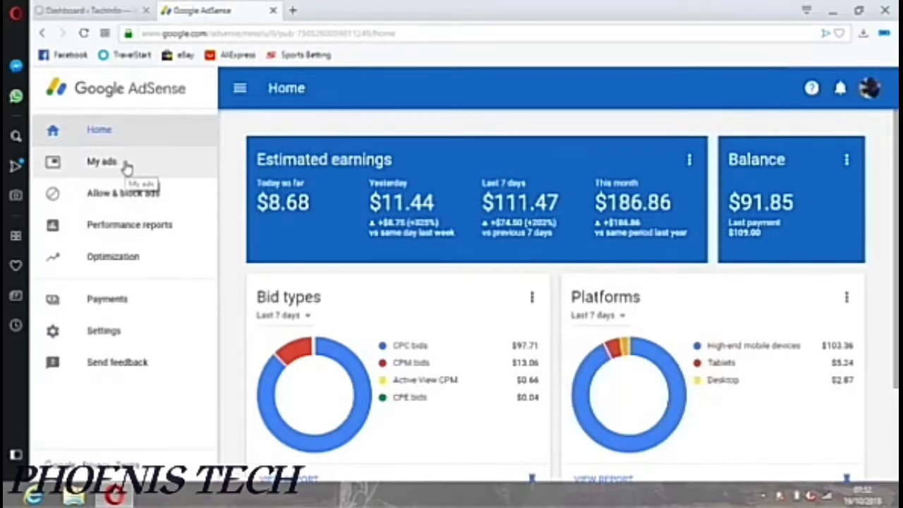
{"action": "left_click", "coordinate": [126, 166]}
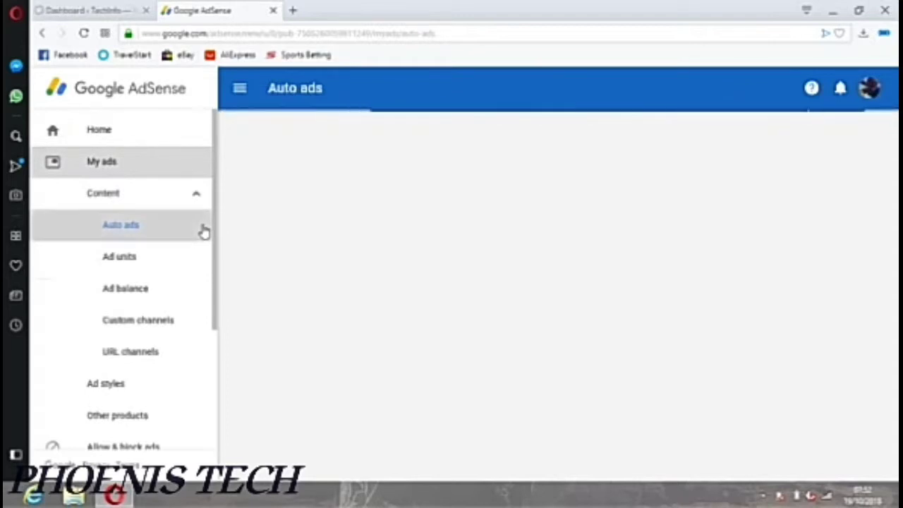
{"action": "left_click", "coordinate": [240, 91]}
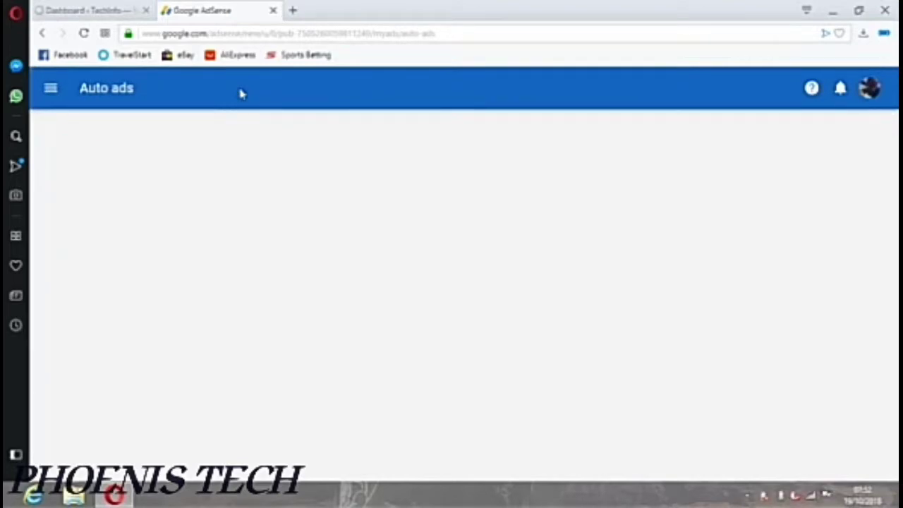
{"action": "left_click", "coordinate": [88, 13]}
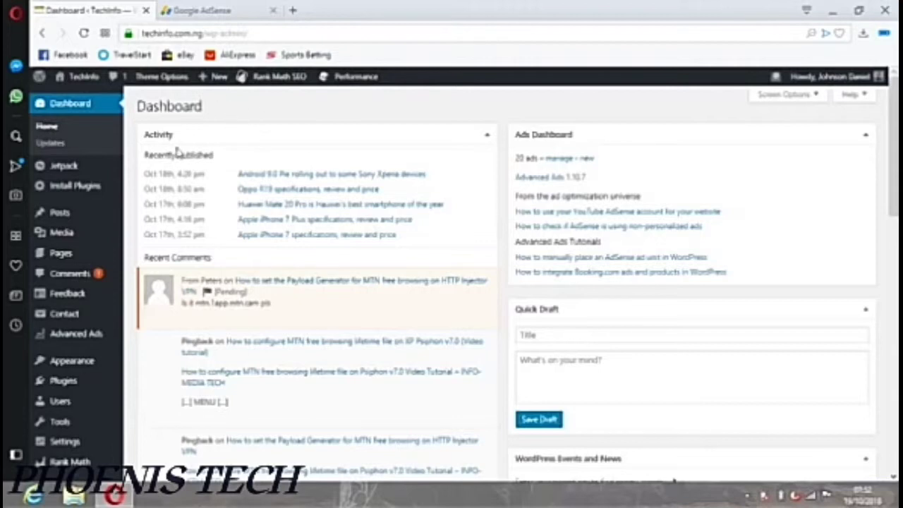
{"action": "mouse_move", "coordinate": [99, 332]}
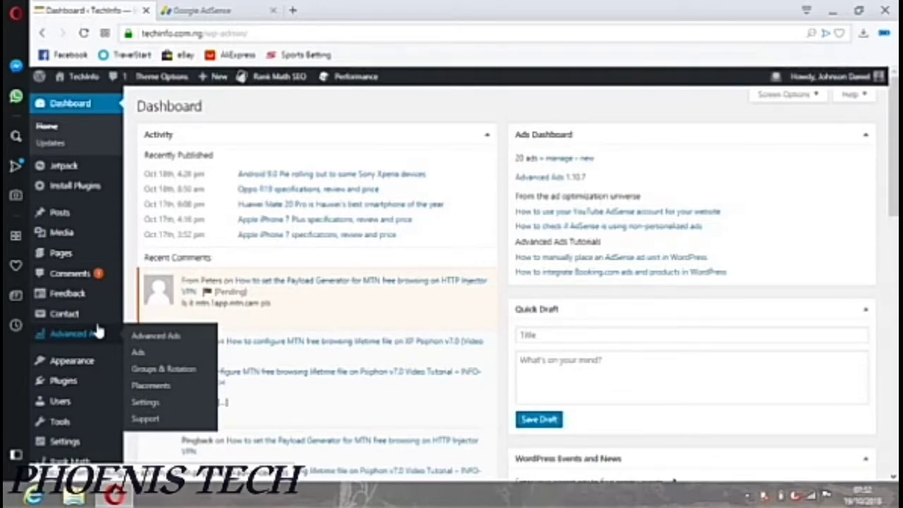
{"action": "mouse_move", "coordinate": [99, 369]}
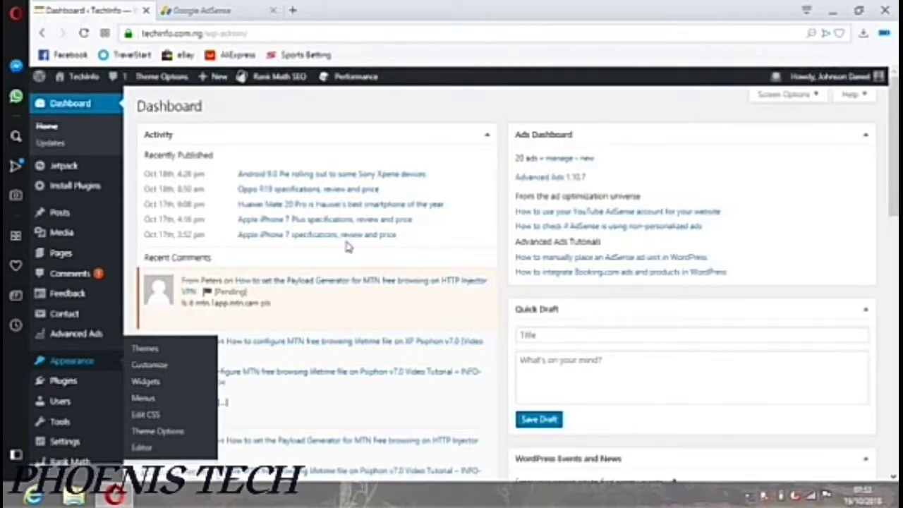
View the Auto ads setup code in Google AdSense and close its dialog
{"action": "left_click", "coordinate": [205, 11]}
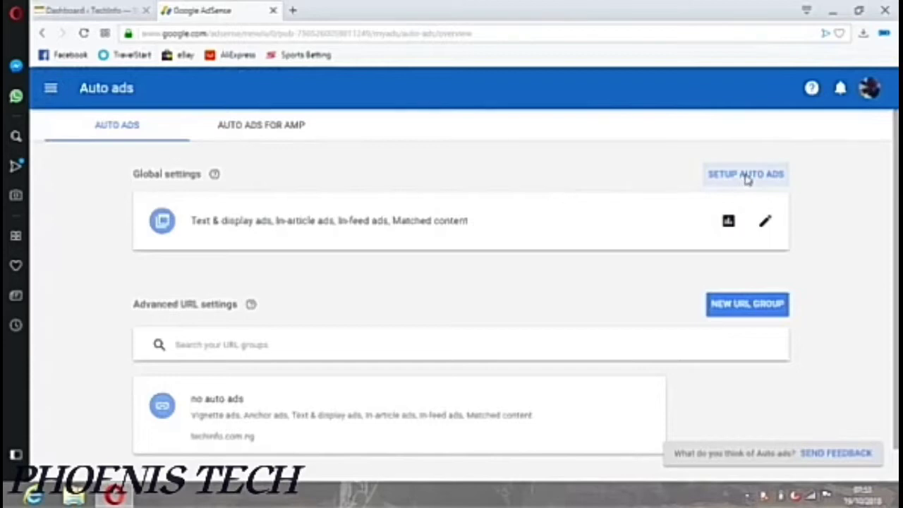
{"action": "left_click", "coordinate": [746, 176]}
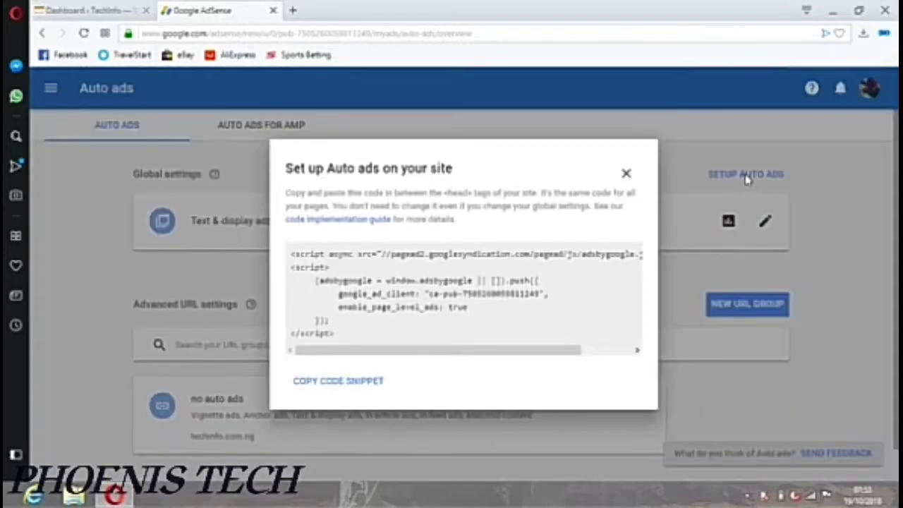
{"action": "left_click", "coordinate": [624, 174]}
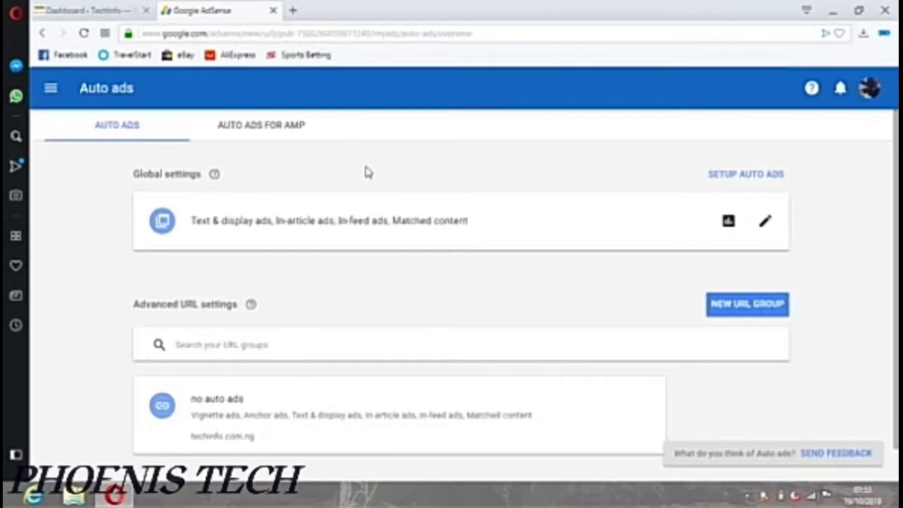
Switch to the WordPress dashboard and open the theme file editor
{"action": "left_click", "coordinate": [127, 9]}
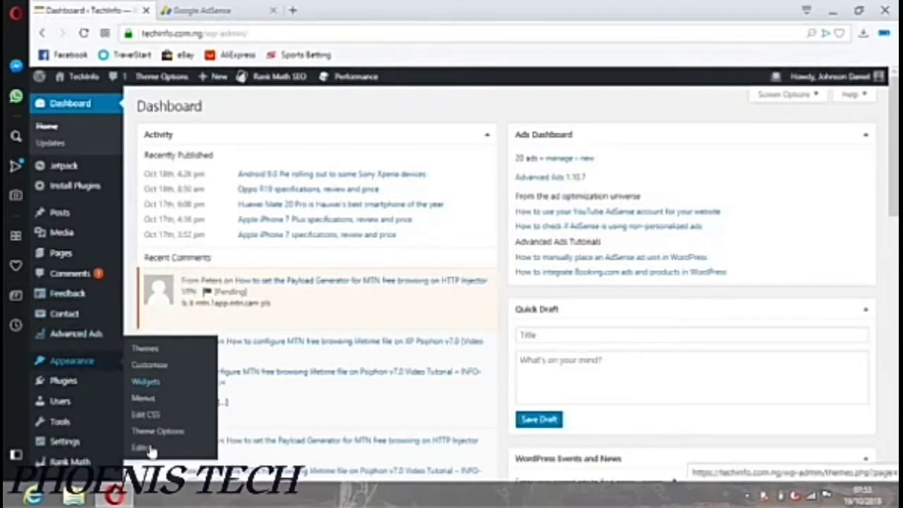
{"action": "left_click", "coordinate": [143, 447]}
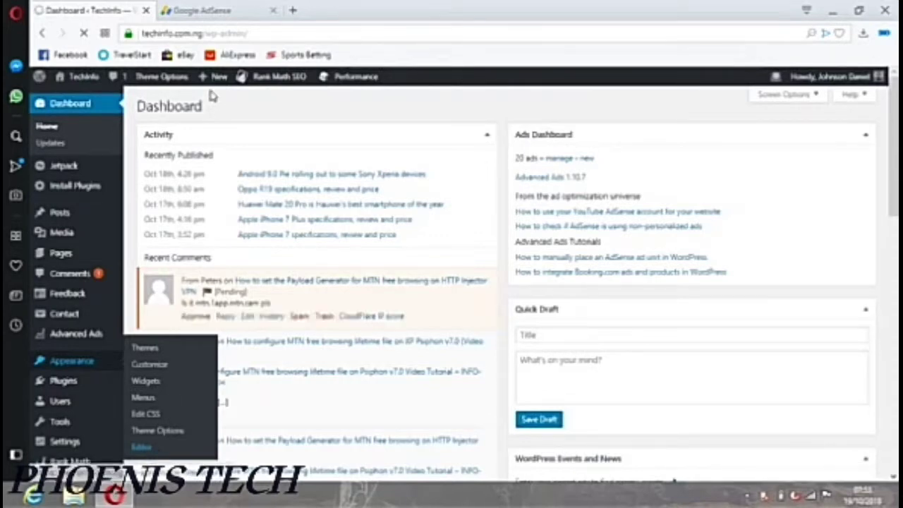
Review the ad formats in the AdSense Auto ads global settings and save the settings
{"action": "left_click", "coordinate": [246, 10]}
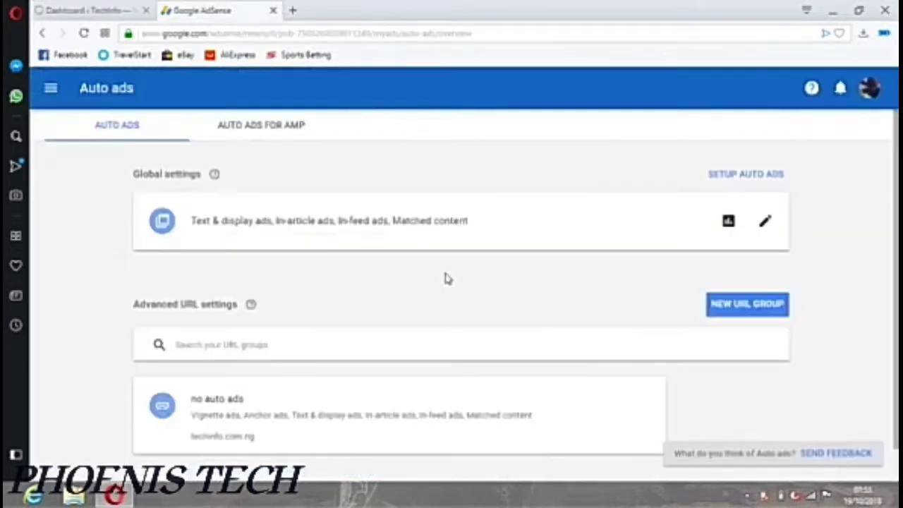
{"action": "left_click", "coordinate": [766, 223]}
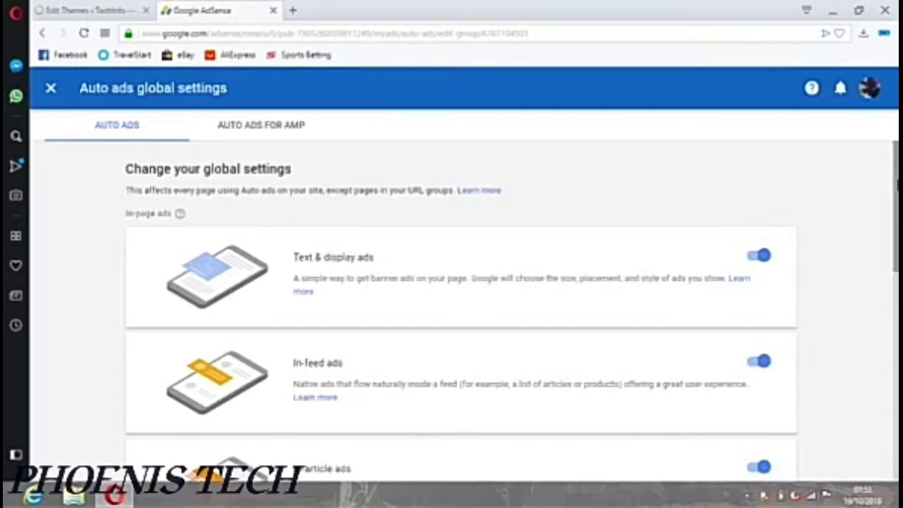
{"action": "left_click_drag", "start_coordinate": [897, 187], "coordinate": [897, 379]}
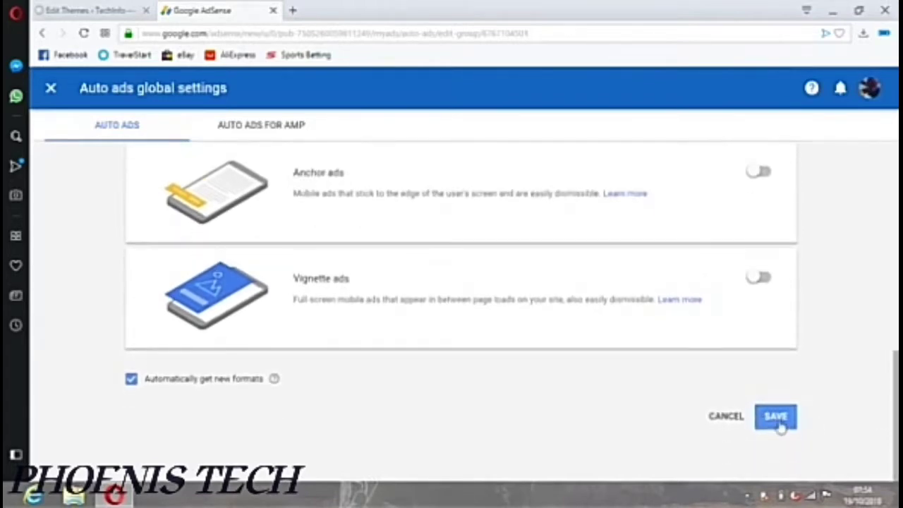
{"action": "left_click", "coordinate": [780, 426]}
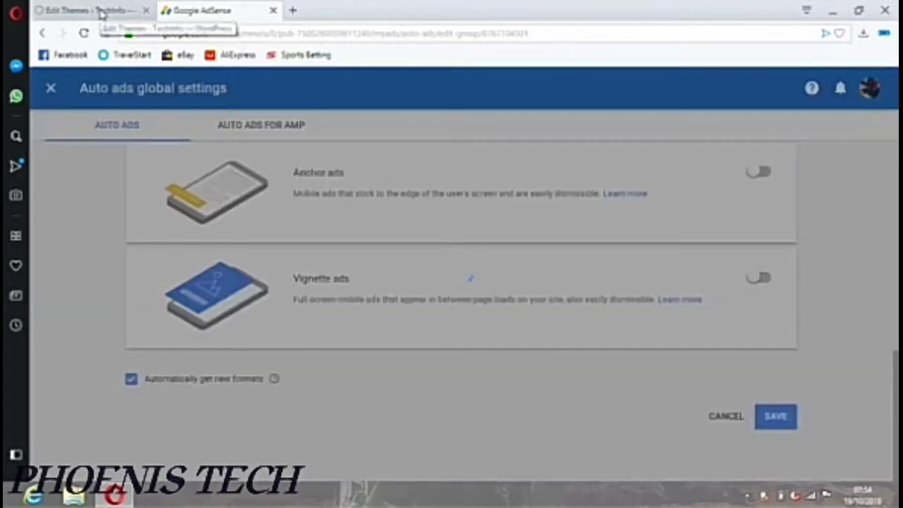
Open the Ad-Sense theme's header.php file in the WordPress theme editor
{"action": "left_click", "coordinate": [101, 13]}
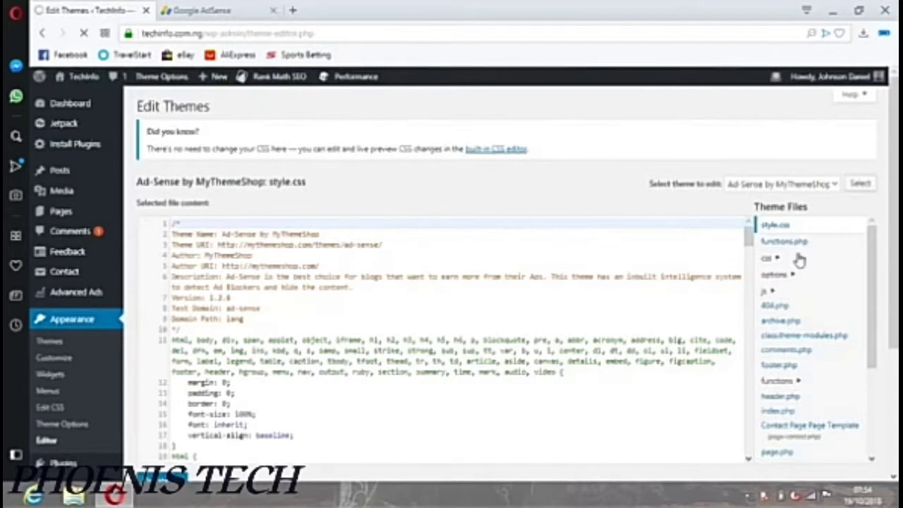
{"action": "left_click", "coordinate": [772, 400]}
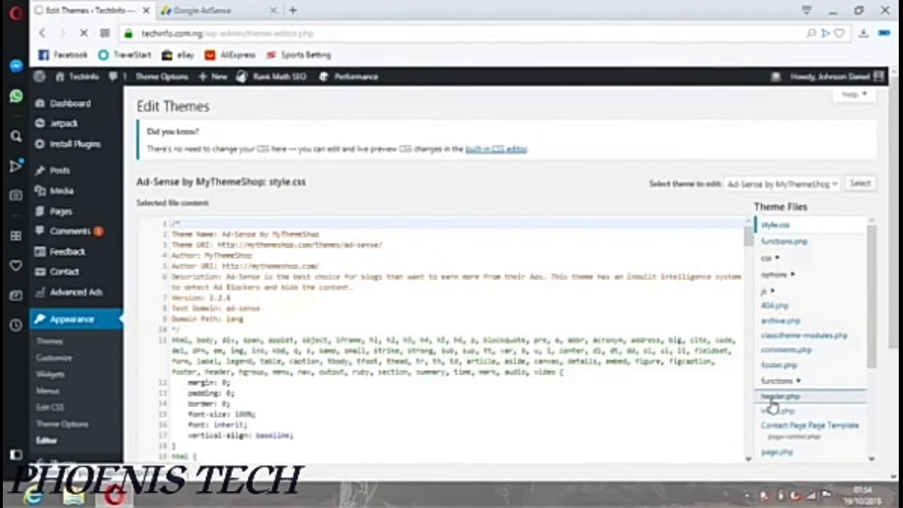
Copy the Auto ads setup code snippet from Google AdSense
{"action": "left_click", "coordinate": [212, 10]}
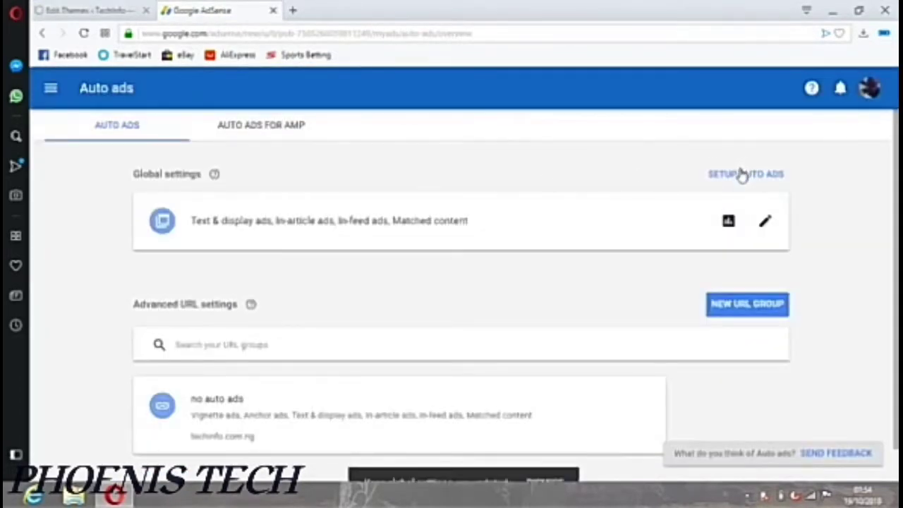
{"action": "left_click", "coordinate": [742, 174]}
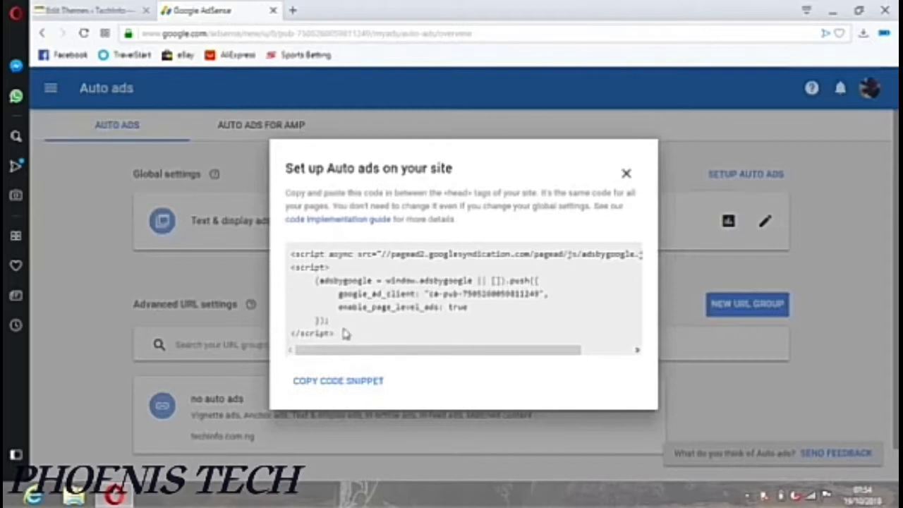
{"action": "left_click_drag", "start_coordinate": [333, 333], "coordinate": [272, 247]}
{"action": "left_click", "coordinate": [289, 232]}
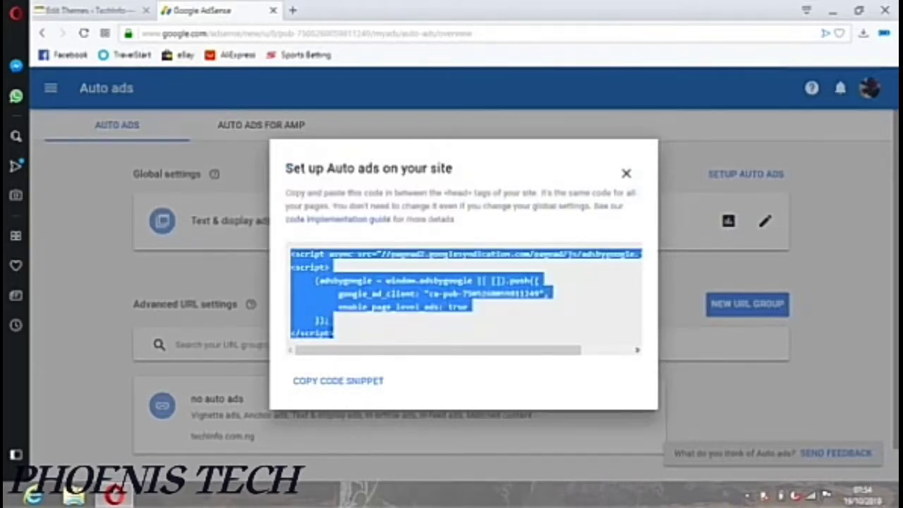
{"action": "left_click", "coordinate": [320, 390]}
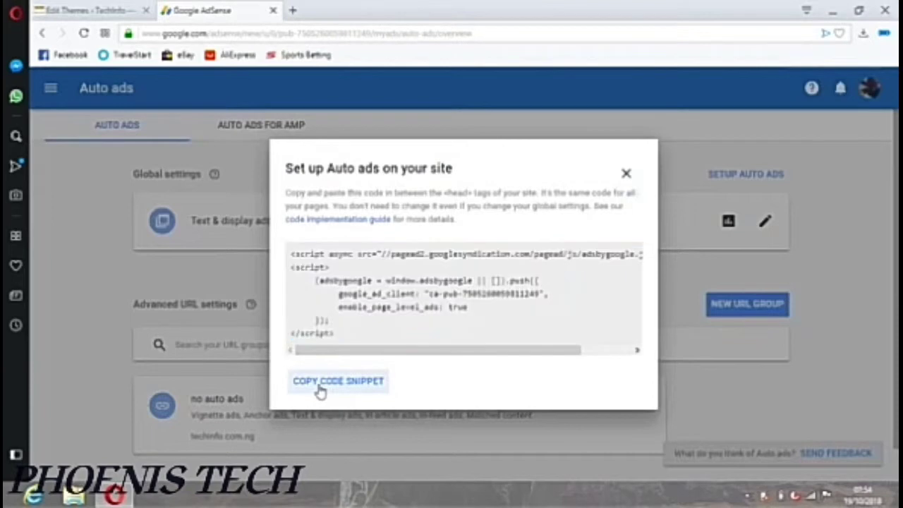
Paste the copied Auto ads code on a new line directly below the opening head tag in the theme's header.php
{"action": "left_click", "coordinate": [63, 9]}
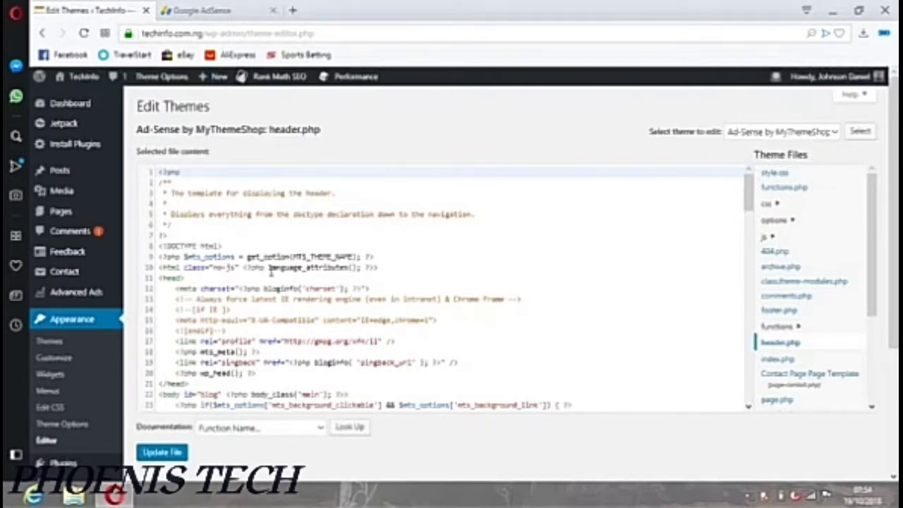
{"action": "left_click", "coordinate": [250, 278]}
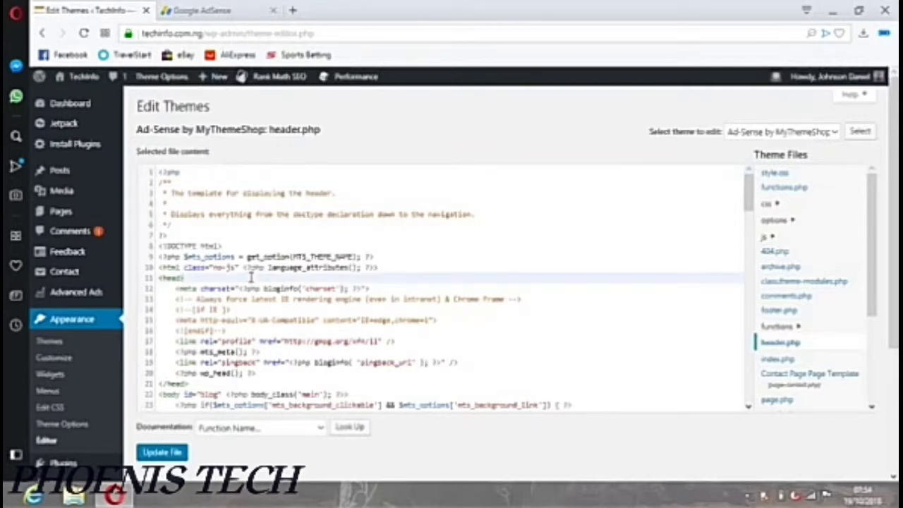
{"action": "key", "text": "Return"}
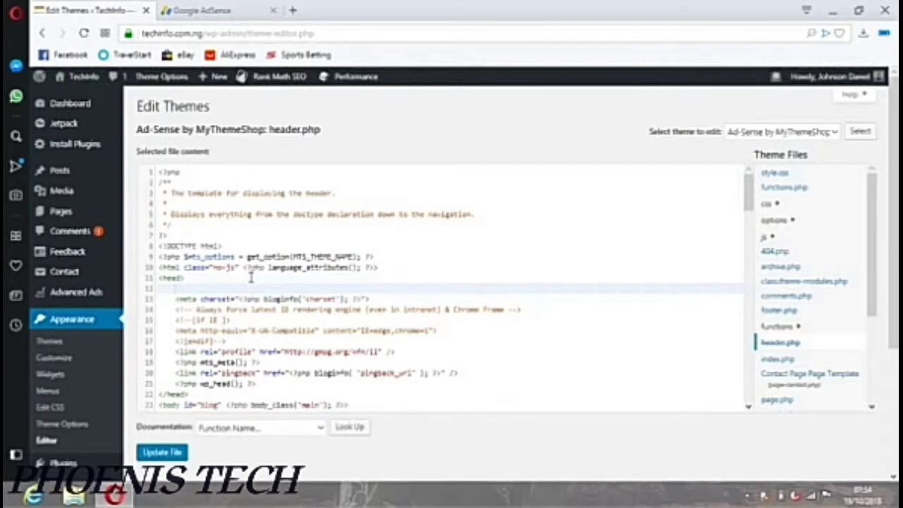
{"action": "key", "text": "ctrl+v"}
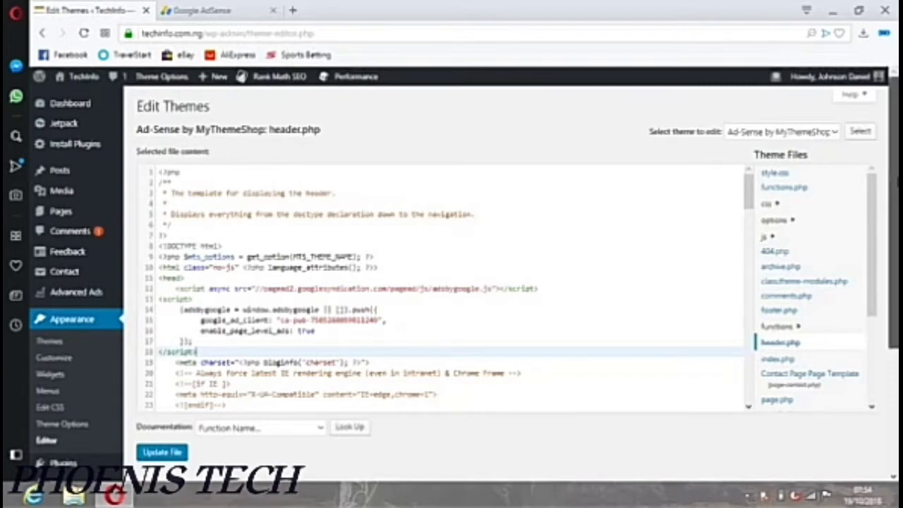
{"action": "scroll", "coordinate": [399, 268], "scroll_direction": "down", "scroll_amount": 2}
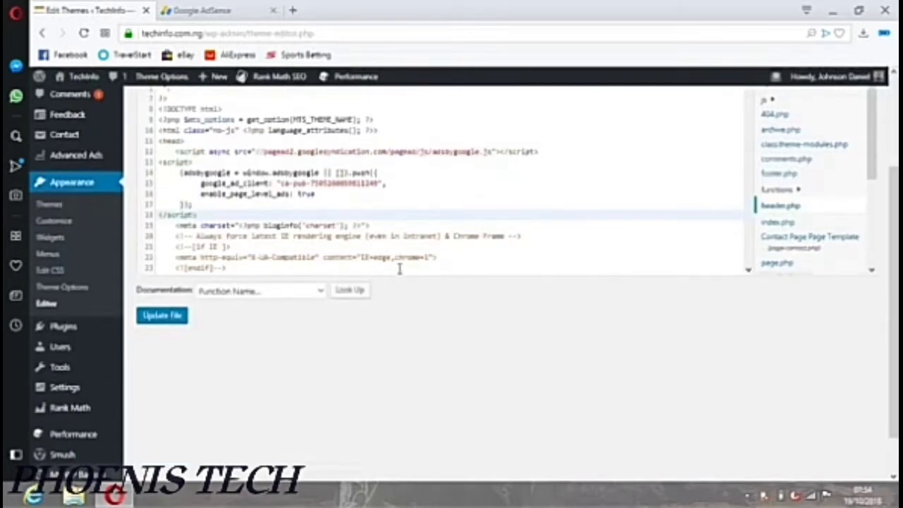
Leave the theme editor without saving header.php and open the page for adding new plugins
{"action": "mouse_move", "coordinate": [105, 328]}
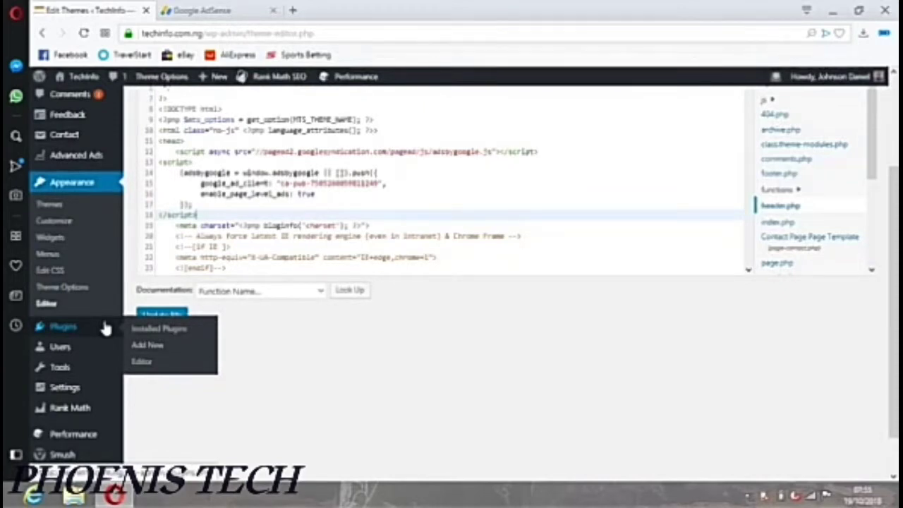
{"action": "left_click", "coordinate": [147, 345]}
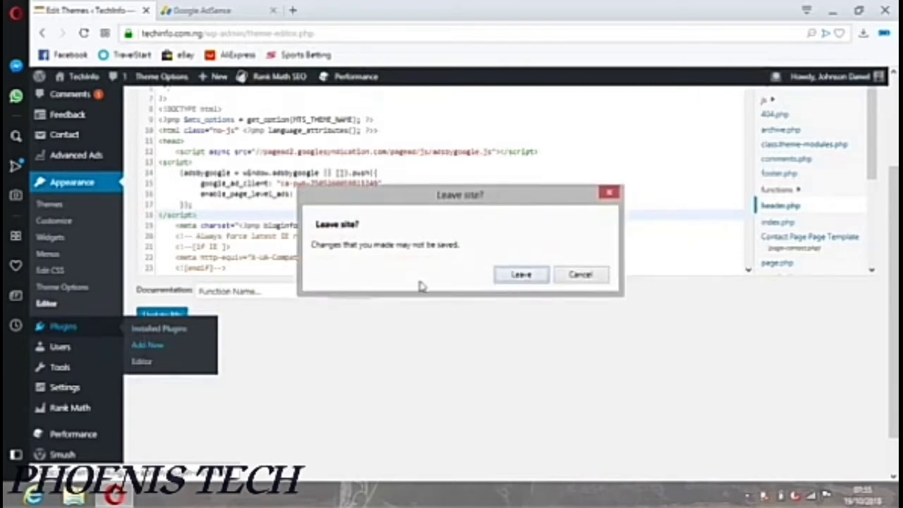
{"action": "left_click", "coordinate": [536, 275]}
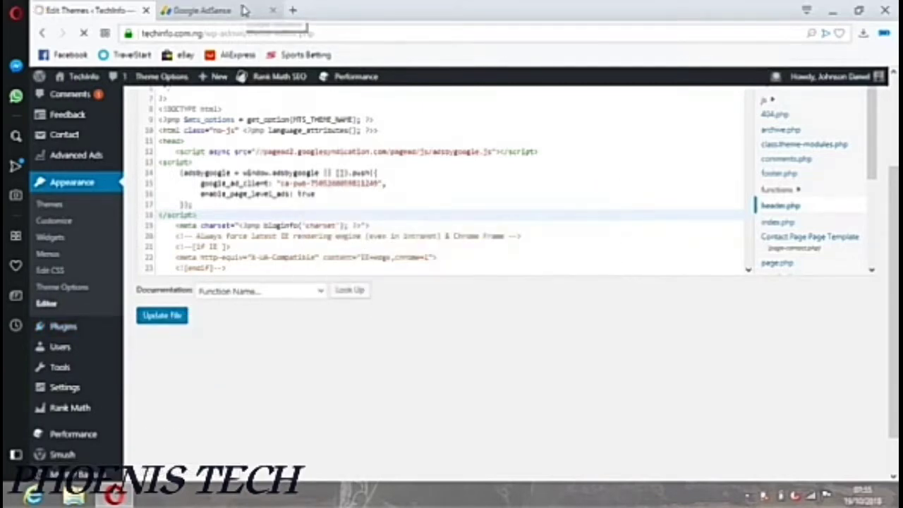
{"action": "left_click", "coordinate": [243, 10]}
{"action": "left_click", "coordinate": [98, 10]}
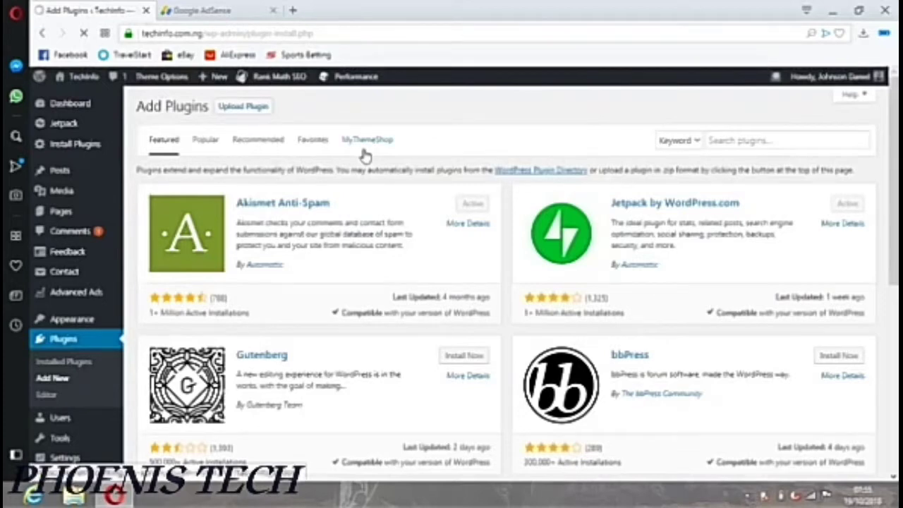
Search the plugin directory for "insert headers and footers"
{"action": "left_click", "coordinate": [723, 141]}
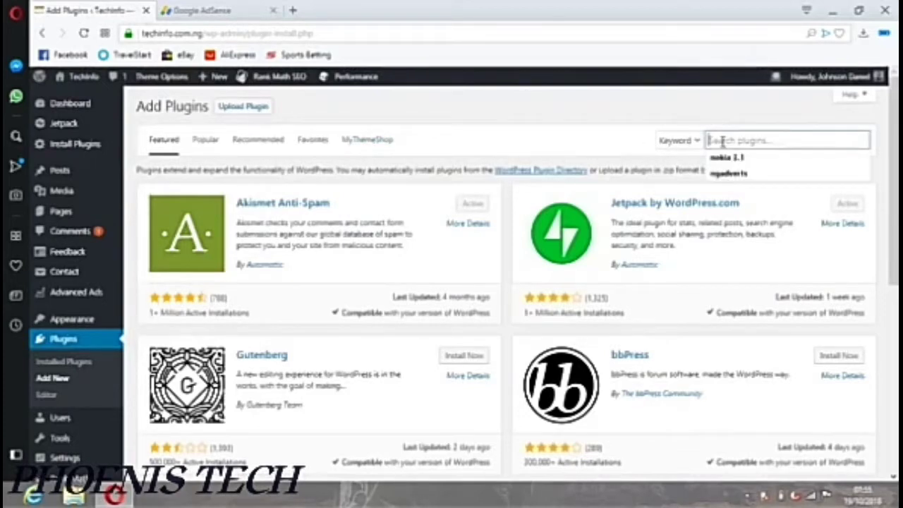
{"action": "type", "text": "Ins"}
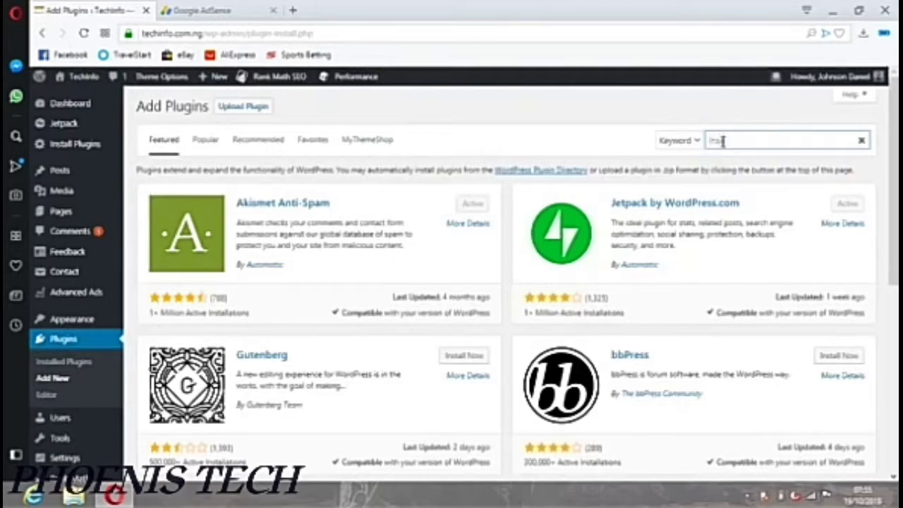
{"action": "type", "text": "ert headers and foot"}
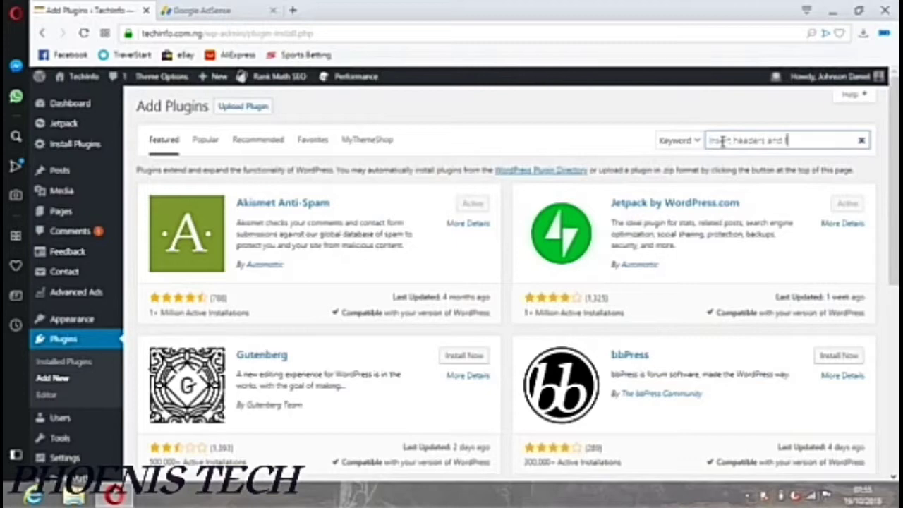
{"action": "type", "text": "ers"}
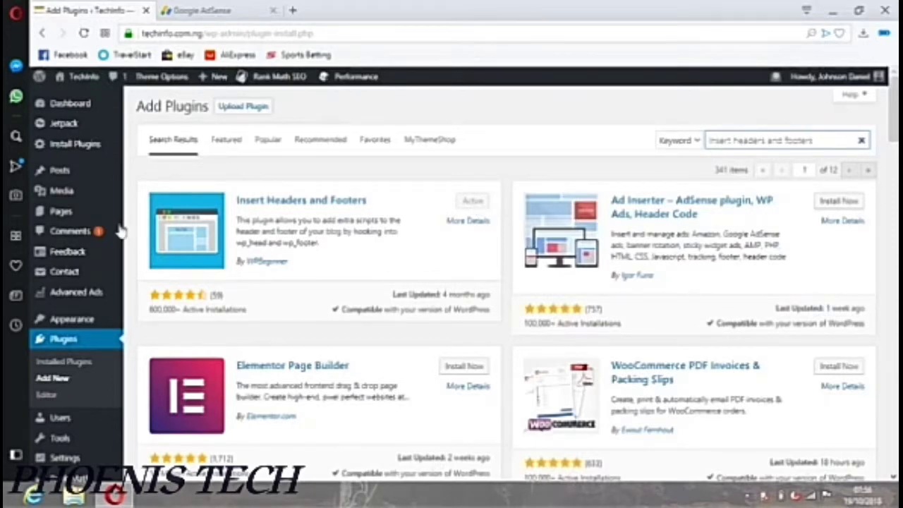
Open the Insert Headers and Footers plugin settings and review the header and footer script boxes
{"action": "mouse_move", "coordinate": [70, 457]}
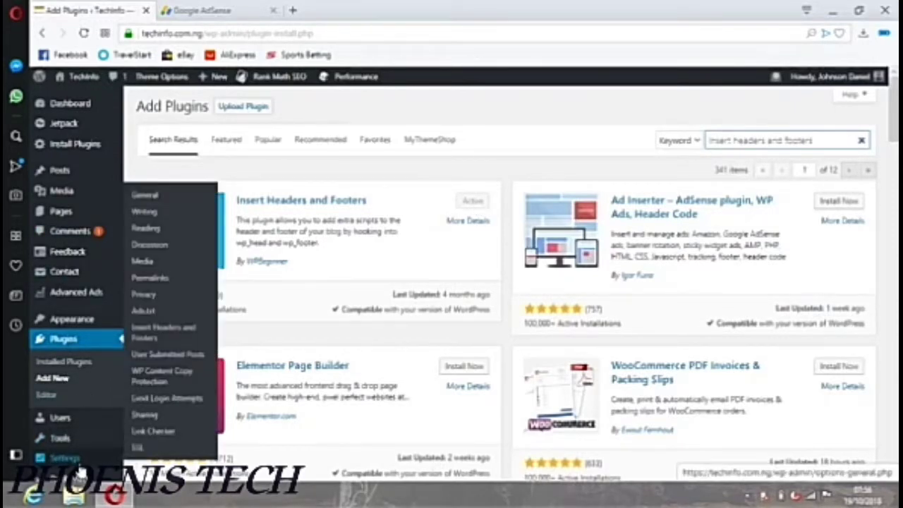
{"action": "left_click", "coordinate": [171, 328]}
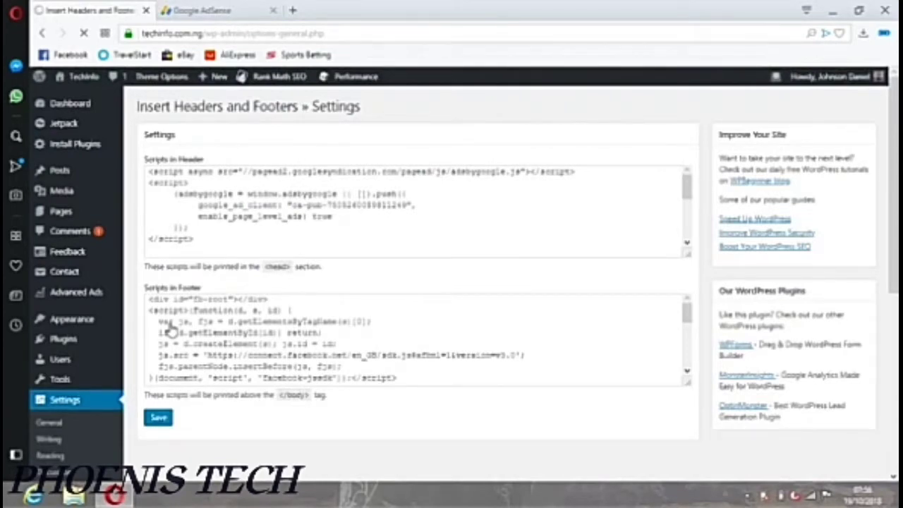
{"action": "left_click", "coordinate": [238, 227]}
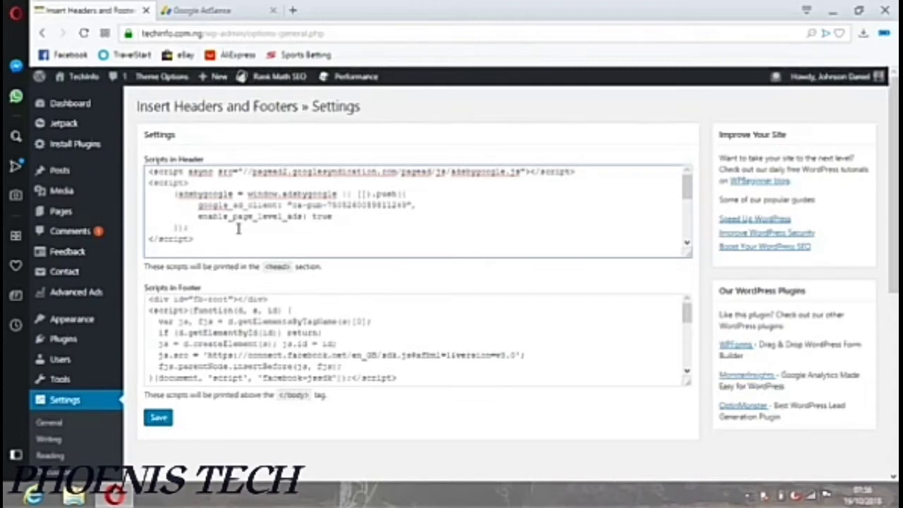
{"action": "left_click", "coordinate": [302, 355]}
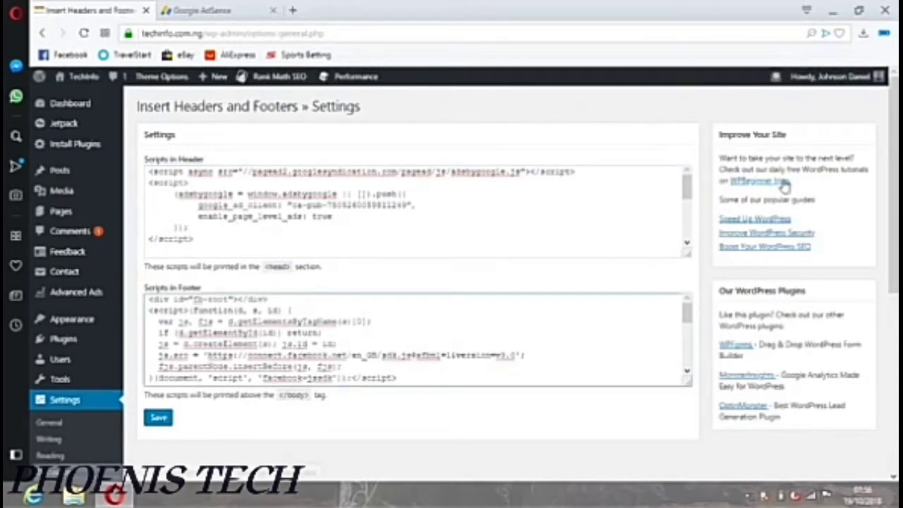
{"action": "left_click_drag", "start_coordinate": [688, 192], "coordinate": [691, 234]}
{"action": "key", "text": "ctrl+t"}
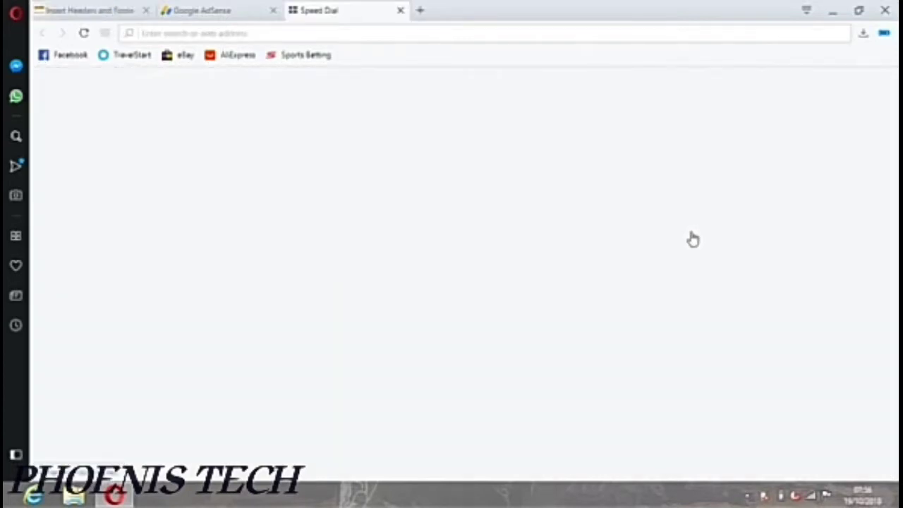
{"action": "left_click", "coordinate": [689, 236]}
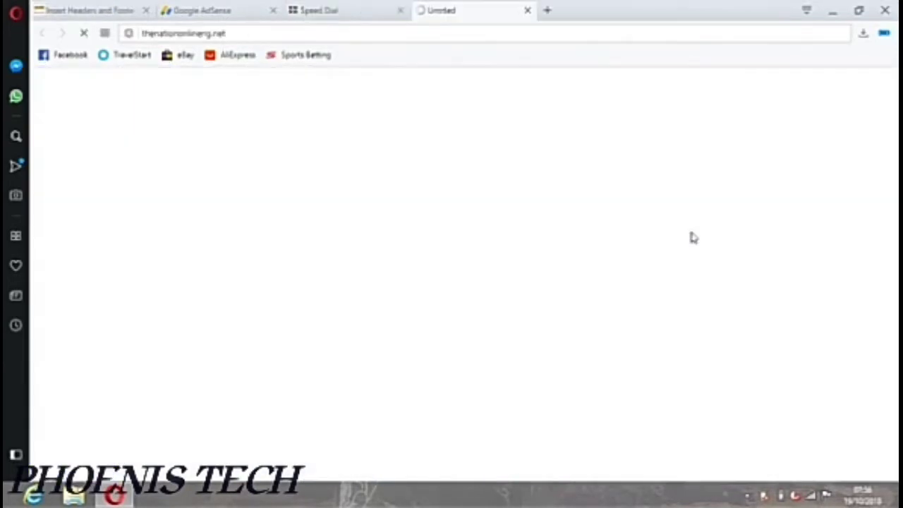
{"action": "left_click", "coordinate": [528, 10]}
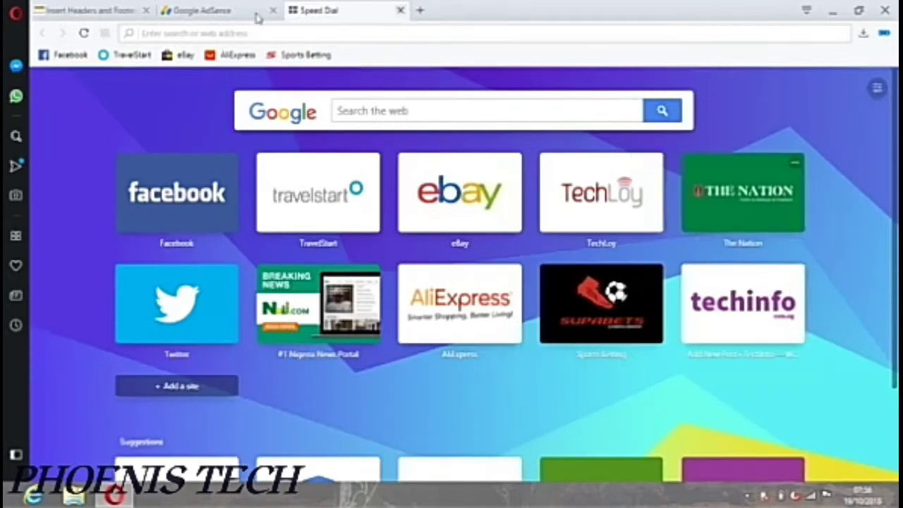
{"action": "left_click", "coordinate": [400, 11]}
{"action": "left_click", "coordinate": [130, 11]}
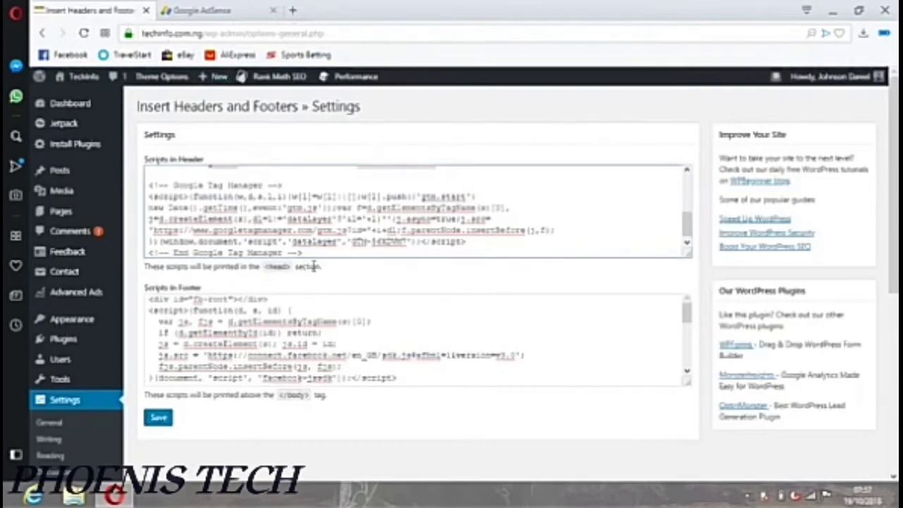
Replace the AdSense script at the start of Scripts in Header with the copied Auto ads code and save the settings
{"action": "left_click_drag", "start_coordinate": [686, 227], "coordinate": [705, 173]}
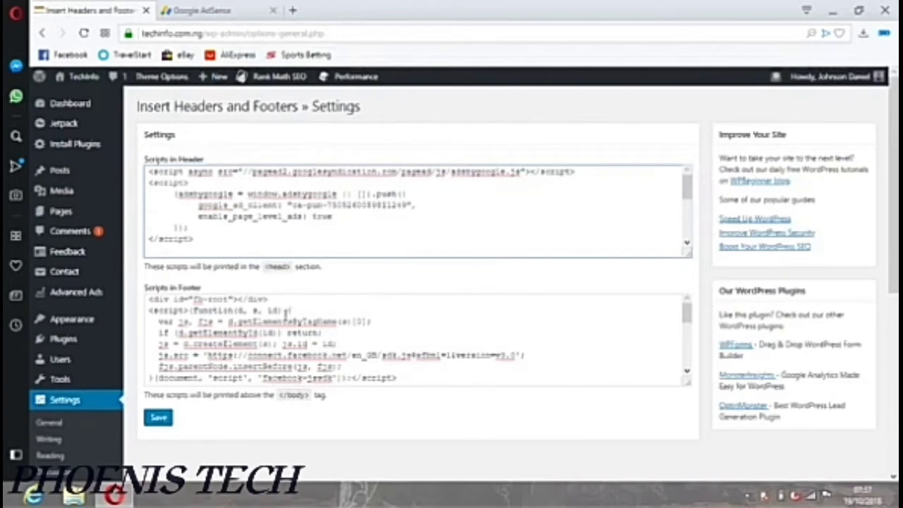
{"action": "left_click_drag", "start_coordinate": [195, 240], "coordinate": [149, 171]}
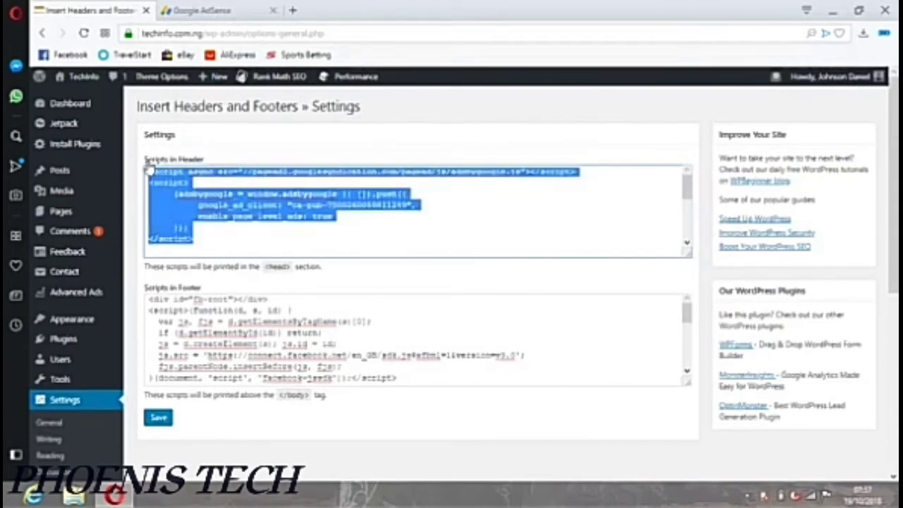
{"action": "key", "text": "ctrl+v"}
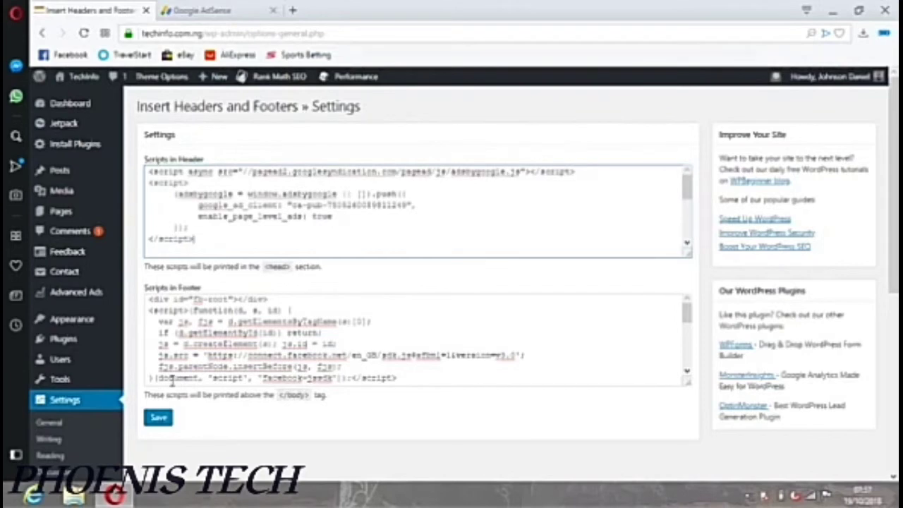
{"action": "left_click", "coordinate": [159, 423]}
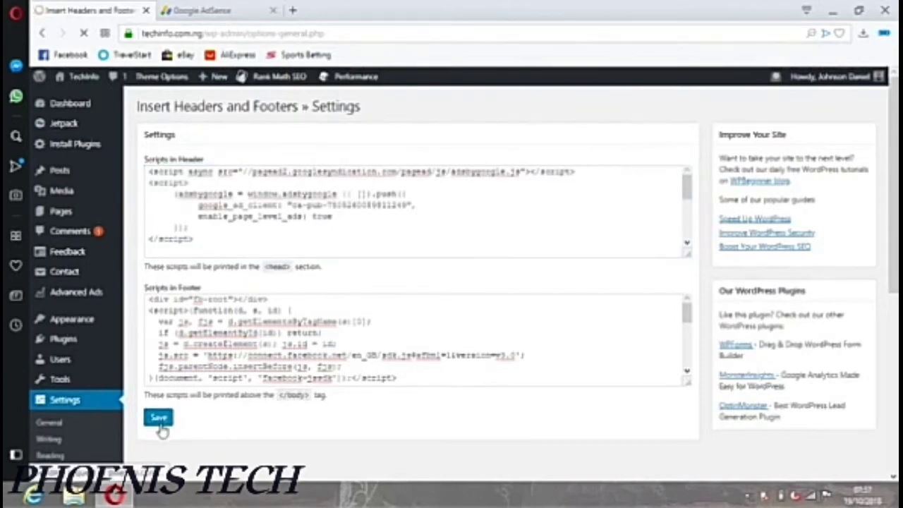